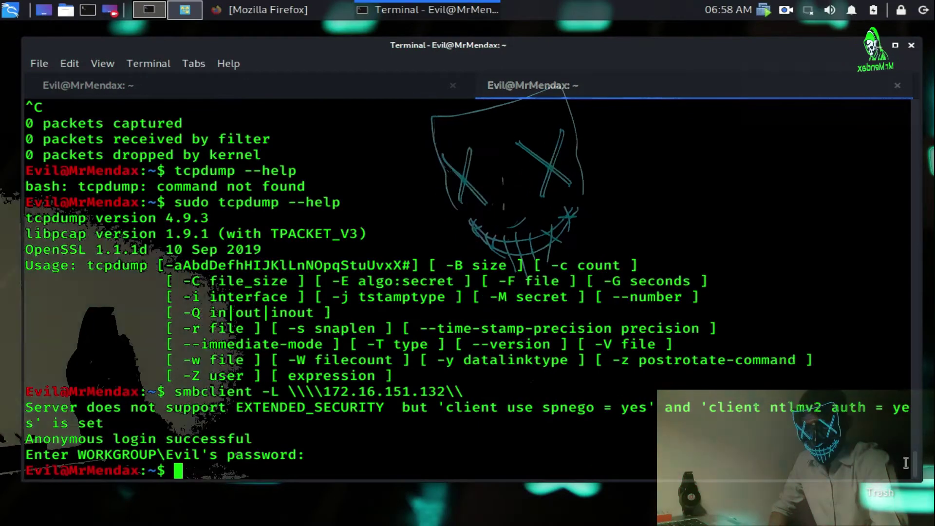
# Switch to the other terminal session showing the timed-out smbclient listings of 172.16.151.132
pyautogui.hotkey('ctrl', 'pagedown')
pyautogui.scroll(10, 467, 292)
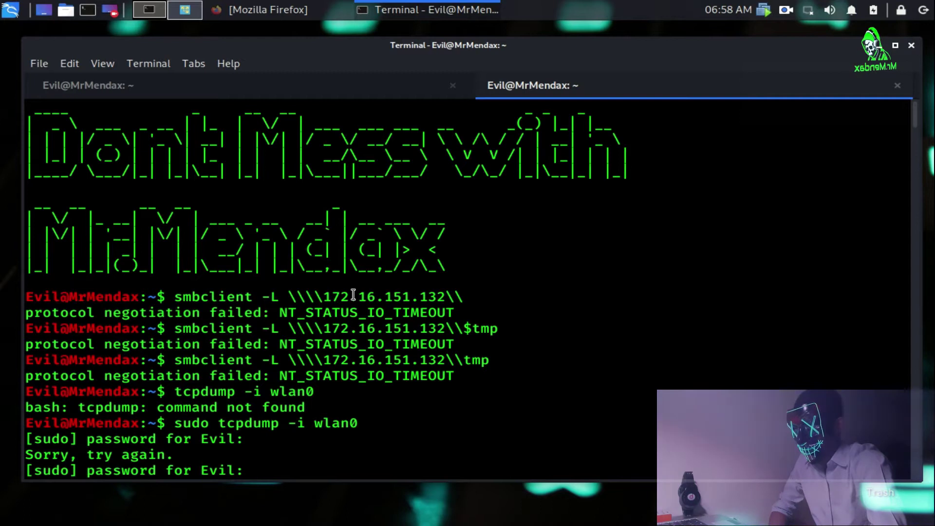
pyautogui.click(185, 9)
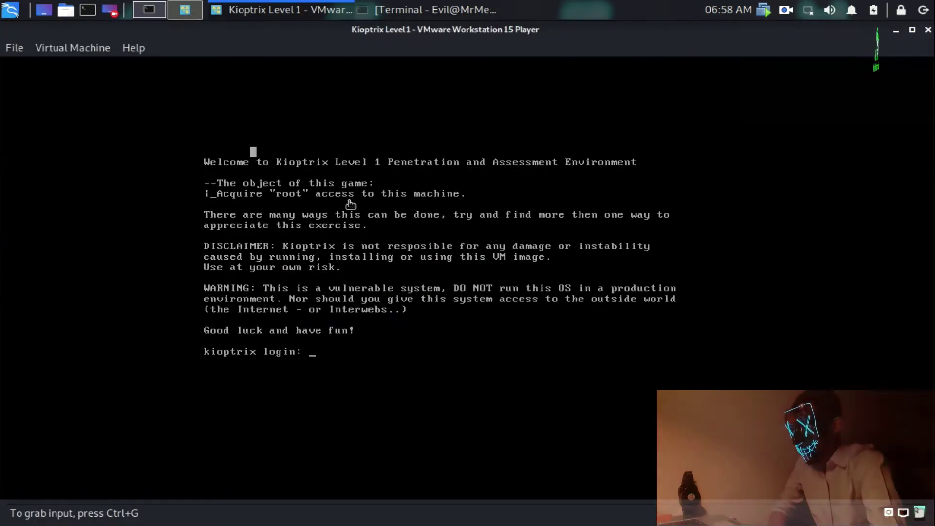
pyautogui.click(150, 10)
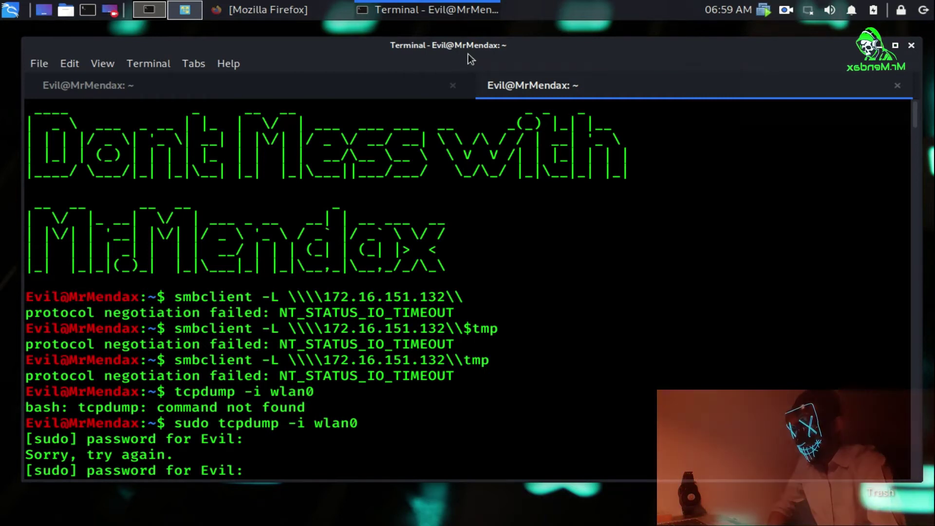
# Open the home folder in File Manager from the taskbar
pyautogui.moveTo(538, 52); pyautogui.dragTo(537, 54)
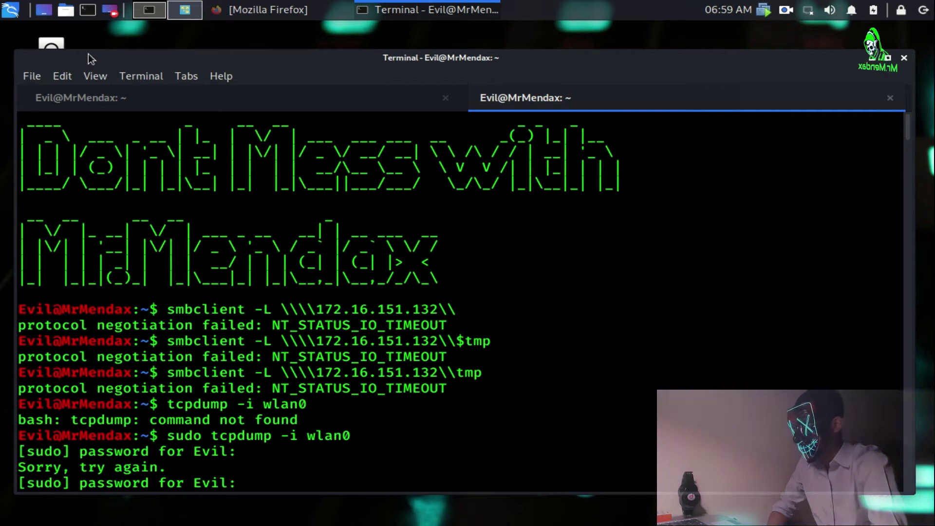
pyautogui.click(64, 10)
pyautogui.click(110, 30)
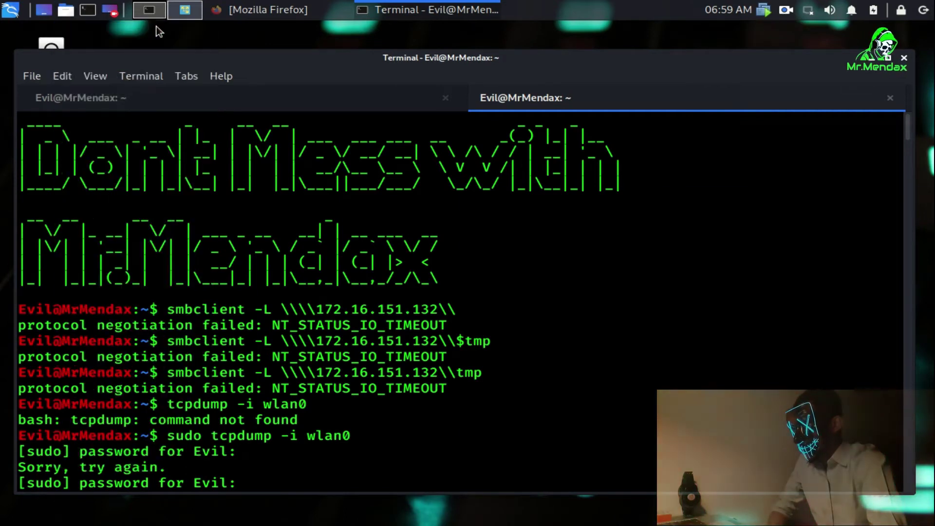
pyautogui.moveTo(740, 199); pyautogui.dragTo(652, 115)
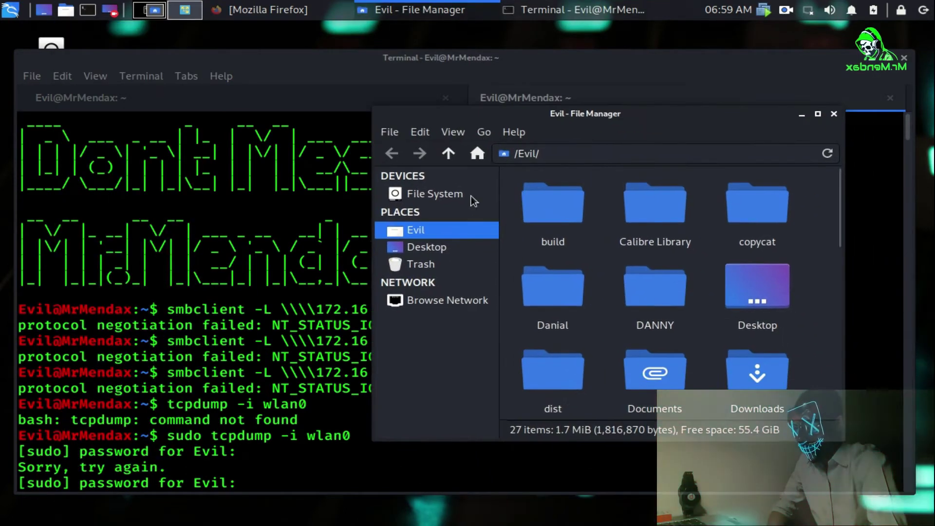
# Browse from File System into /etc/samba and select smb.conf
pyautogui.click(435, 194)
pyautogui.doubleClick(543, 288)
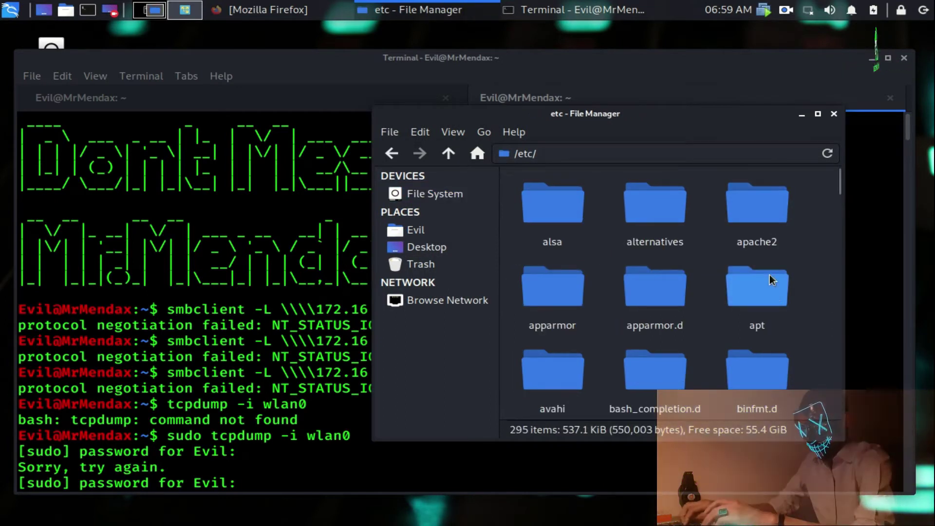
pyautogui.write('samba')
pyautogui.press('Return')
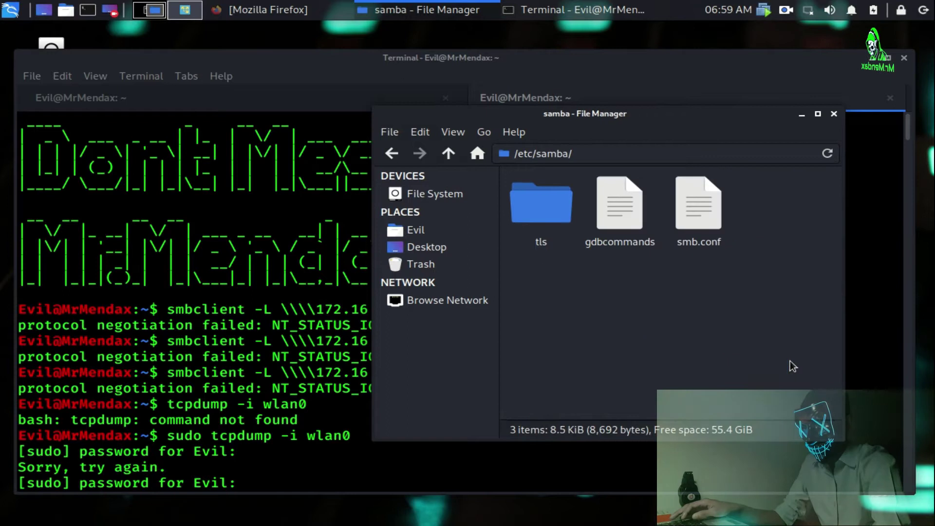
pyautogui.click(699, 208)
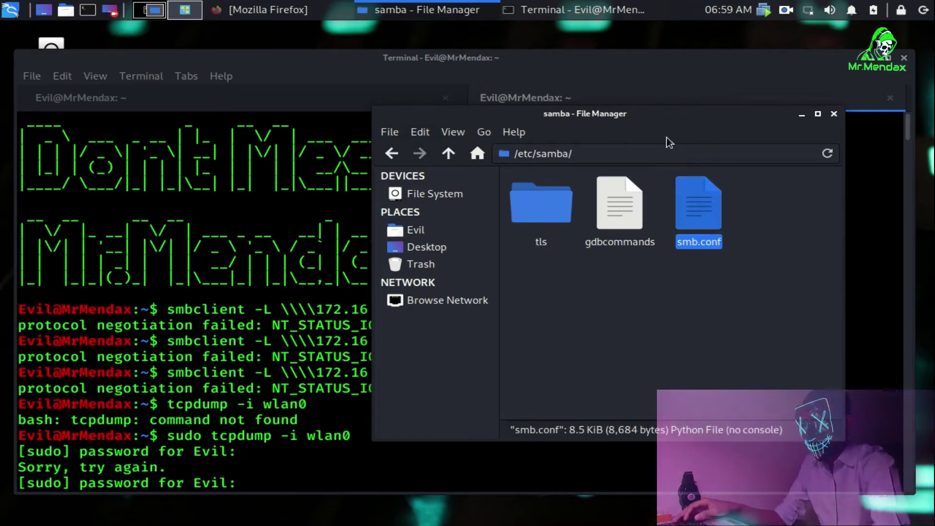
pyautogui.moveTo(667, 114); pyautogui.dragTo(594, 65)
pyautogui.click(626, 162)
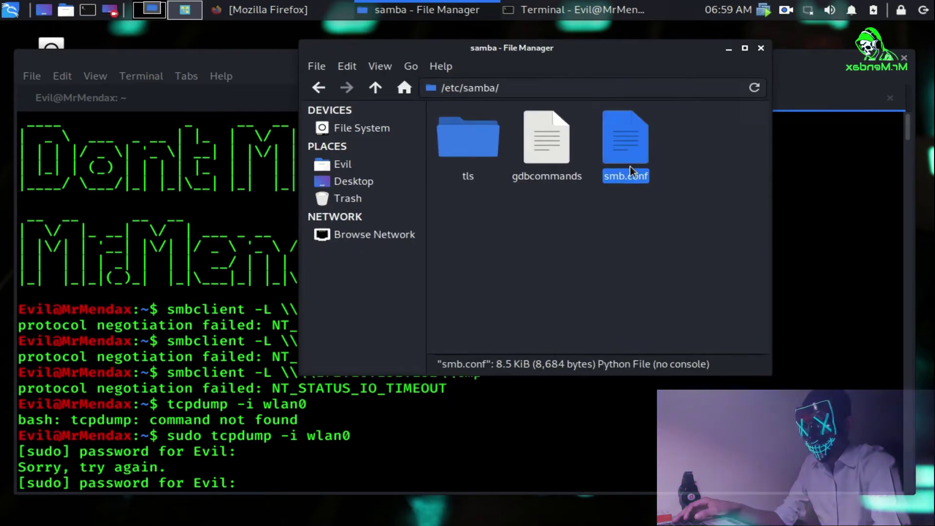
# Open smb.conf in Mousepad and add a trailing space after 'client max protocol = SMB3'
pyautogui.doubleClick(630, 166)
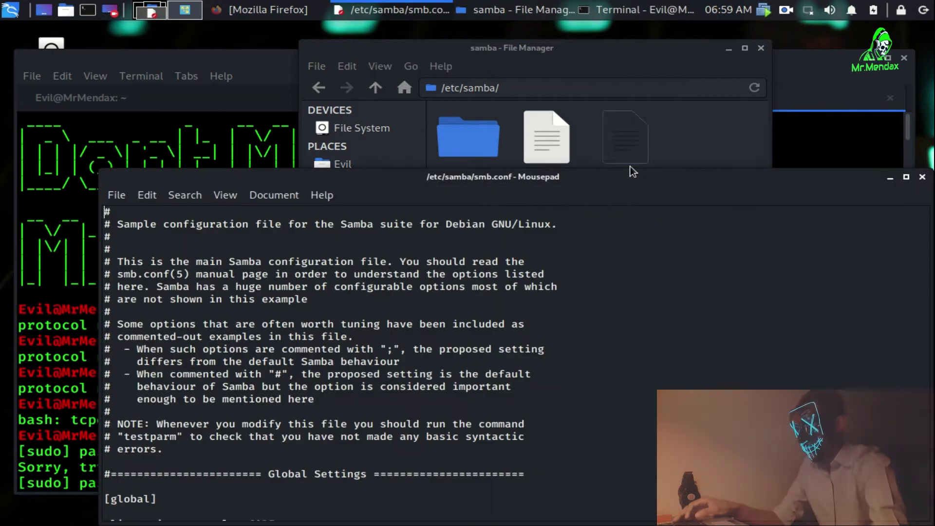
pyautogui.moveTo(626, 178); pyautogui.dragTo(593, 78)
pyautogui.scroll(-3, 397, 295)
pyautogui.scroll(-3, 396, 295)
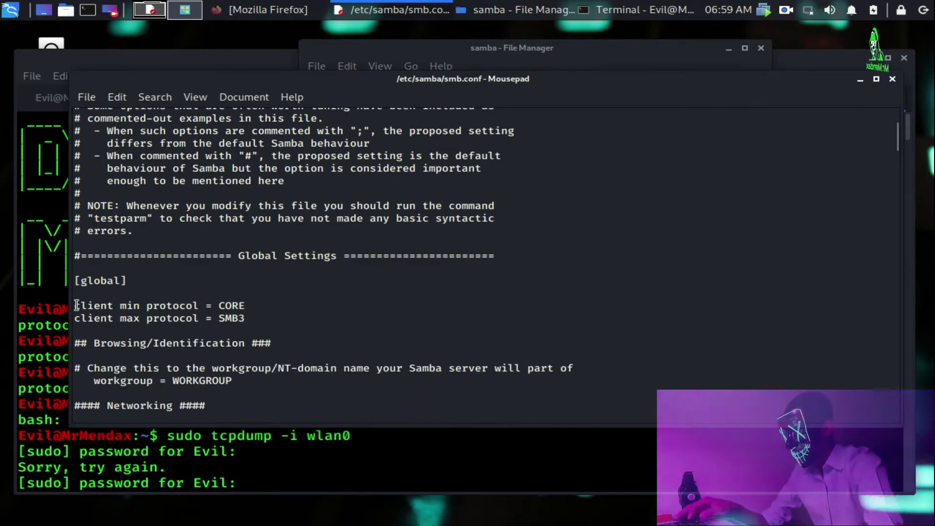
pyautogui.moveTo(75, 305); pyautogui.dragTo(138, 305)
pyautogui.click(144, 300)
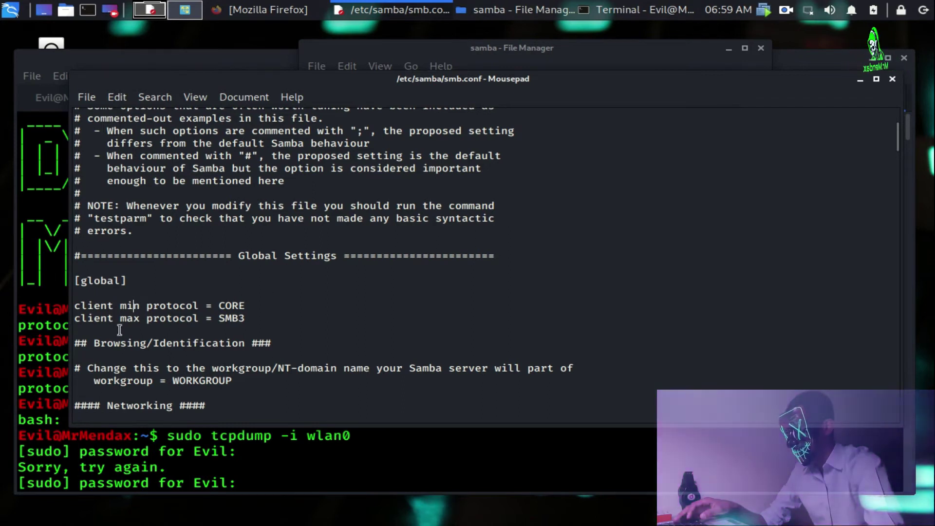
pyautogui.click(218, 318)
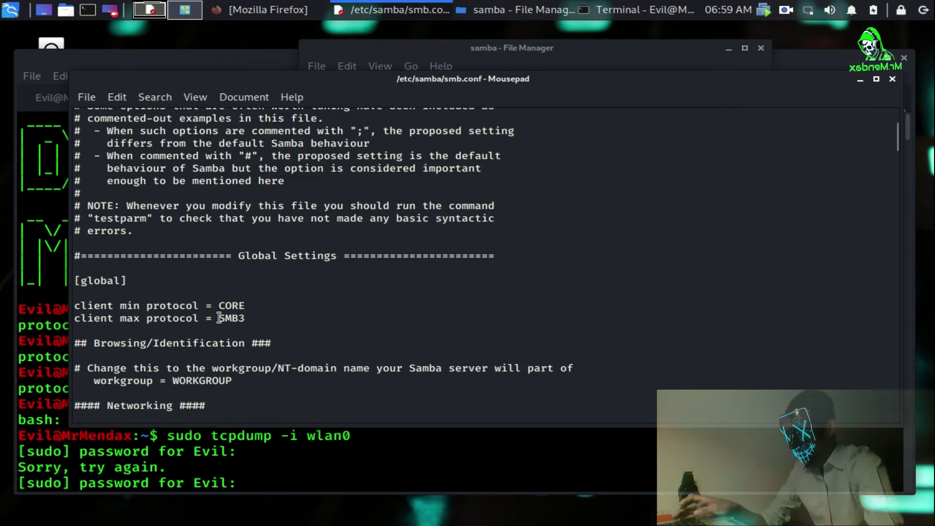
pyautogui.click(289, 318)
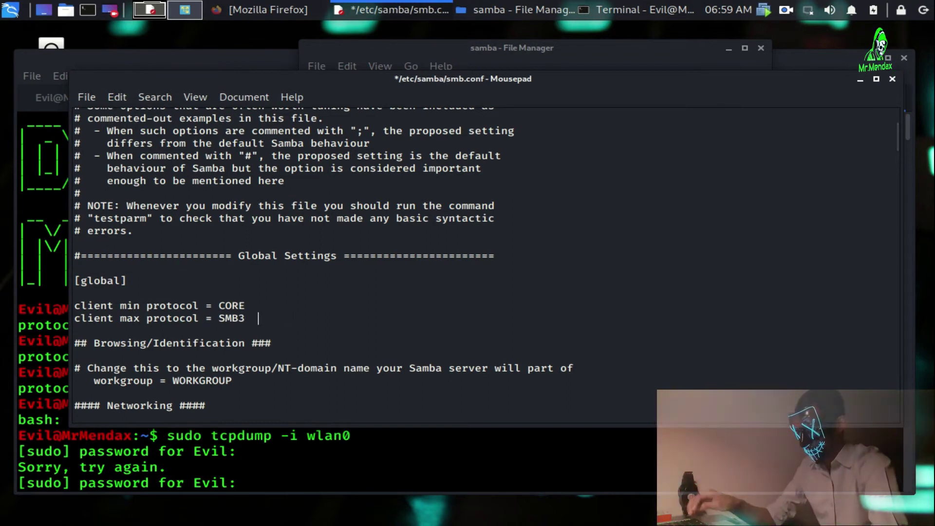
# Try saving smb.conf, dismiss the permission-denied error, and close Mousepad with Don't Save
pyautogui.hotkey('ctrl', 's')
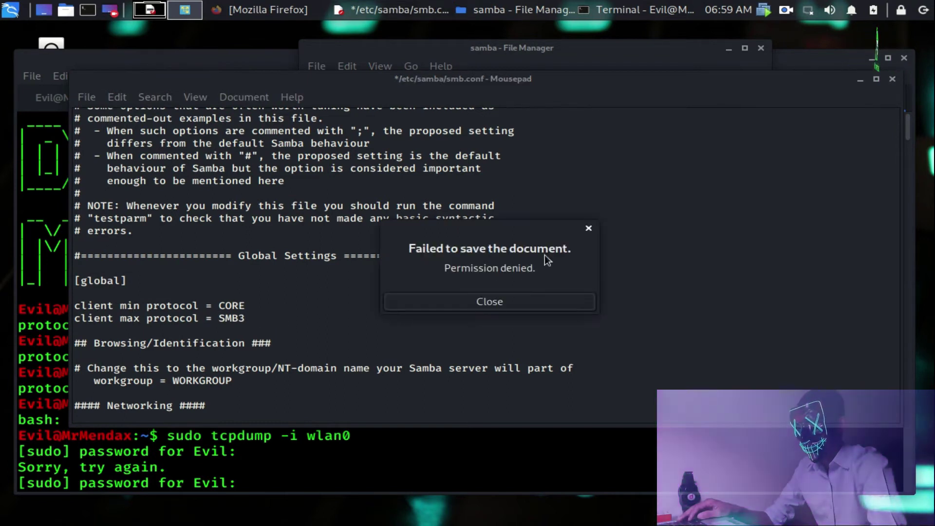
pyautogui.click(588, 233)
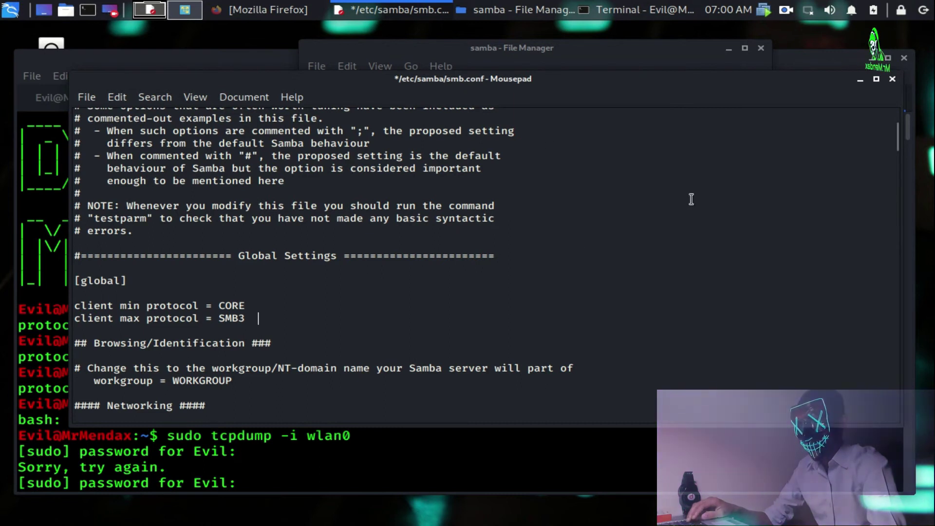
pyautogui.click(893, 81)
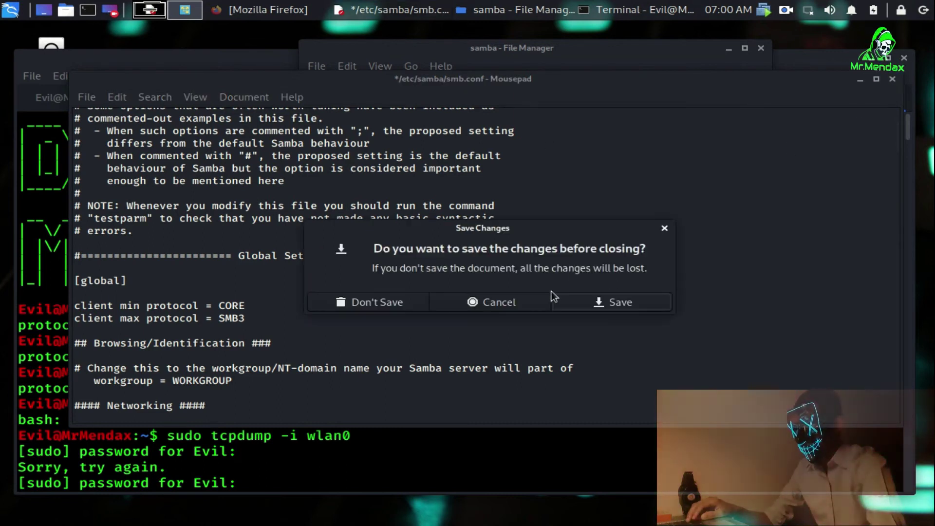
pyautogui.click(380, 302)
# Close File Manager and rerun the recalled smbclient -L 172.16.151.132 command with a blank password
pyautogui.click(761, 49)
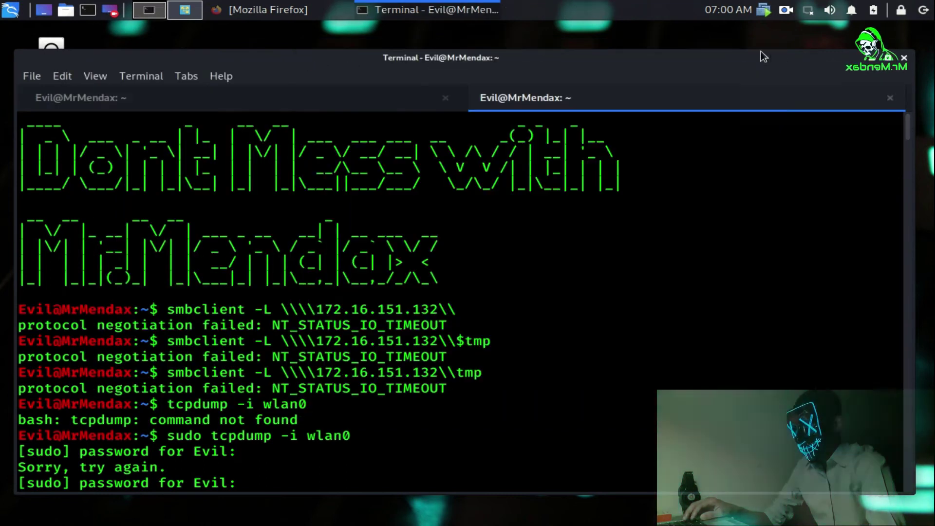
pyautogui.press('Up')
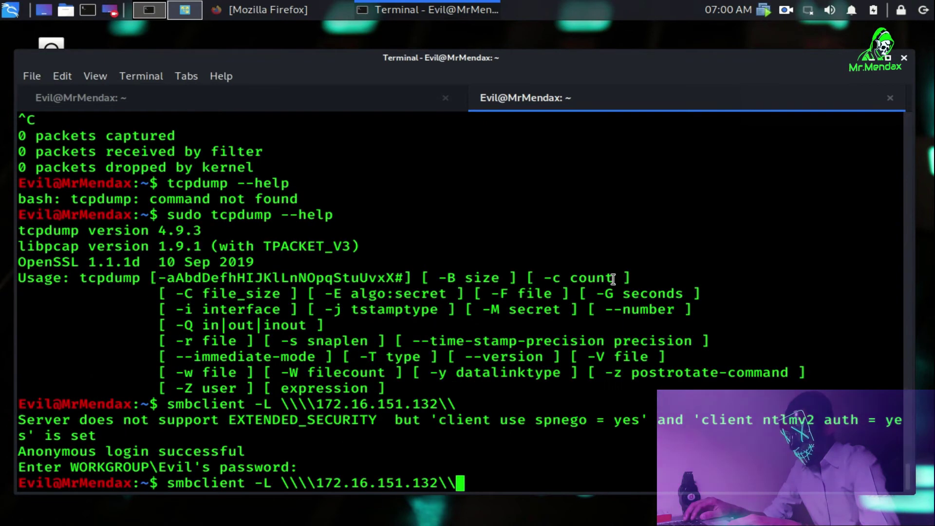
pyautogui.press('Return')
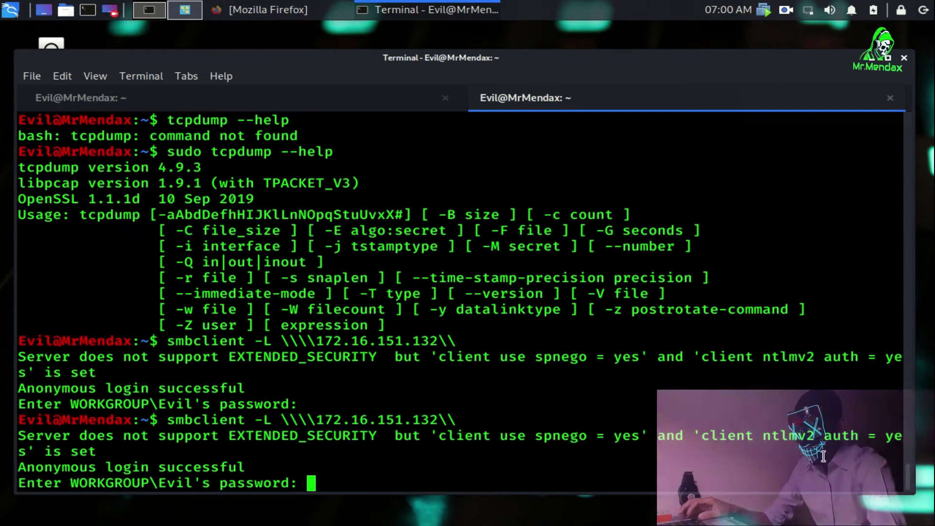
pyautogui.press('Return')
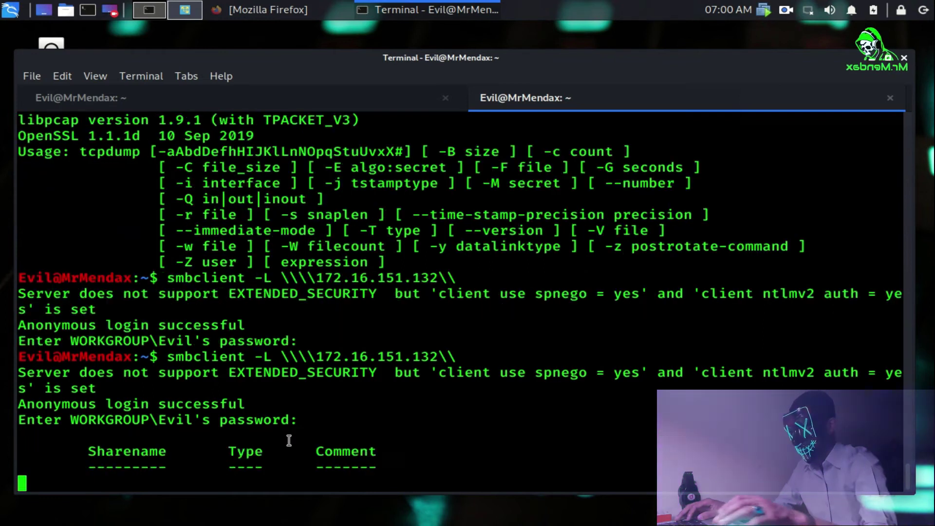